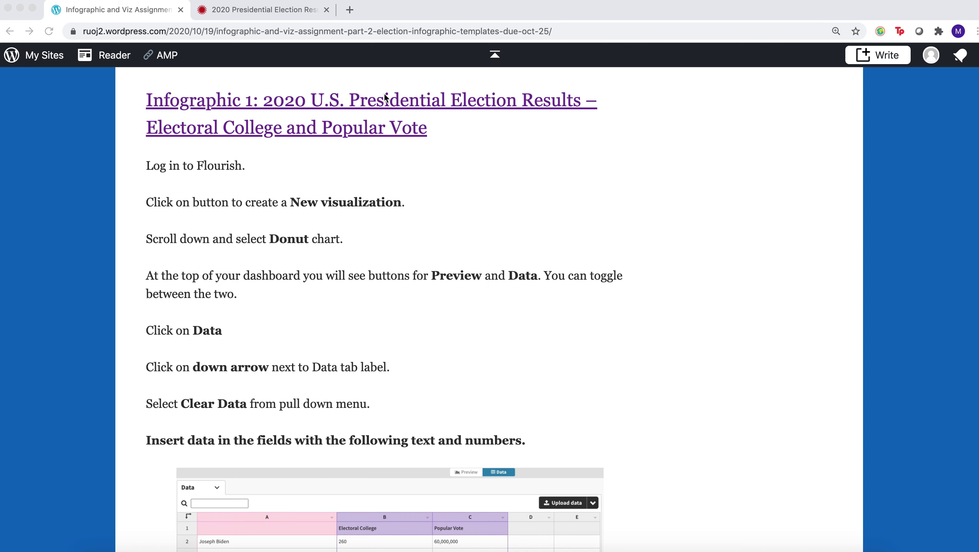
Switch to the '2020 Presidential Election Results' donut chart in the Flourish editor
{"action": "left_click", "coordinate": [273, 17]}
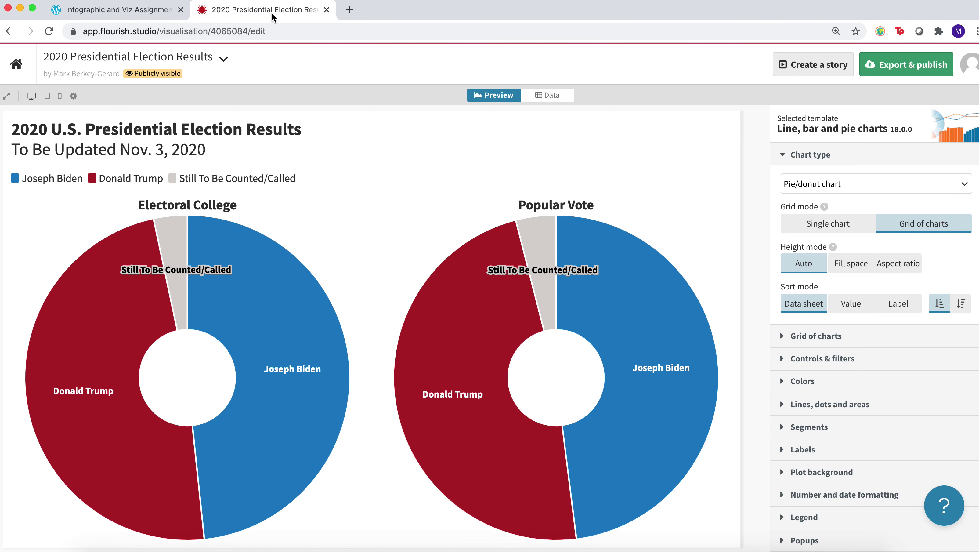
Inspect the Electoral College and Popular Vote data sheet, then return to the WordPress instructions
{"action": "left_click", "coordinate": [560, 100]}
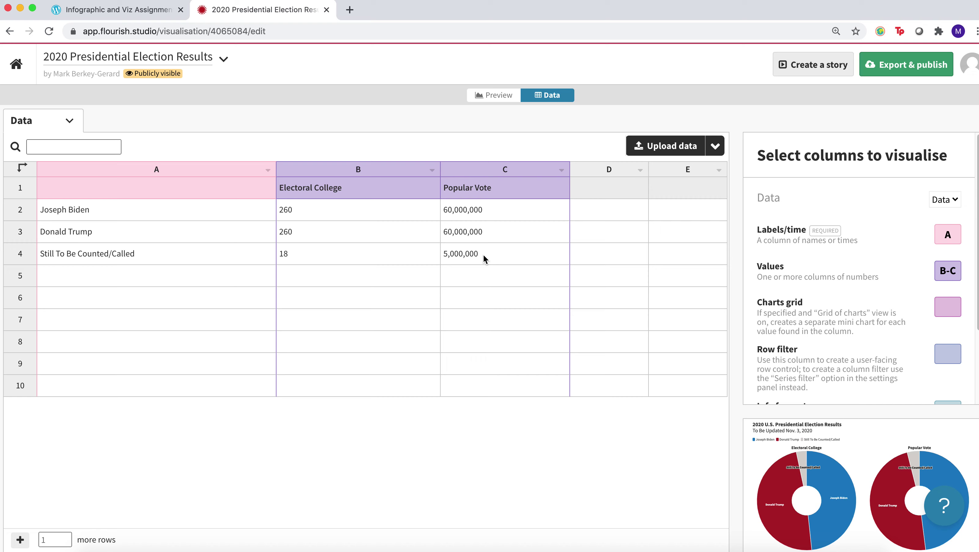
{"action": "left_click", "coordinate": [136, 12]}
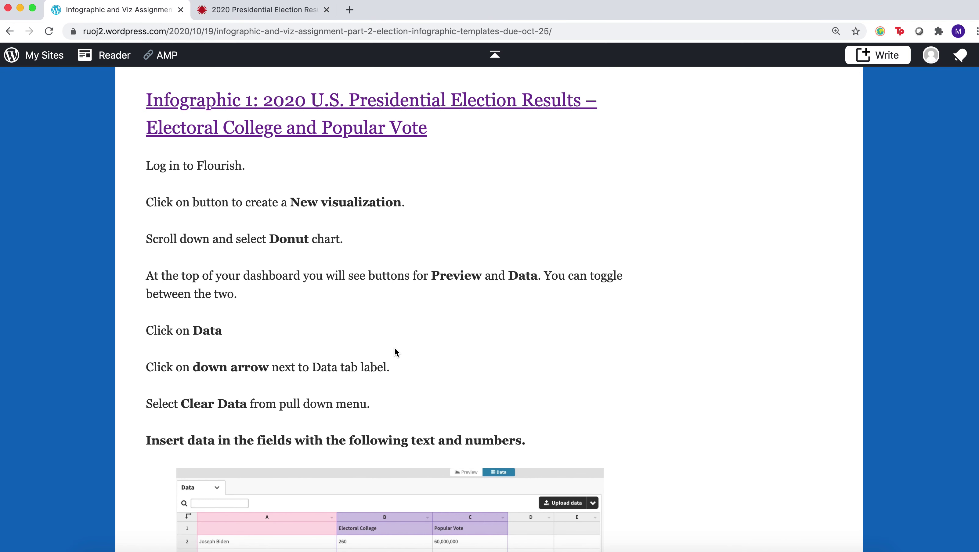
Compare Flourish's data sheet and chart preview against the instructions' reference data table
{"action": "scroll", "coordinate": [397, 353], "scroll_direction": "down", "scroll_amount": 5}
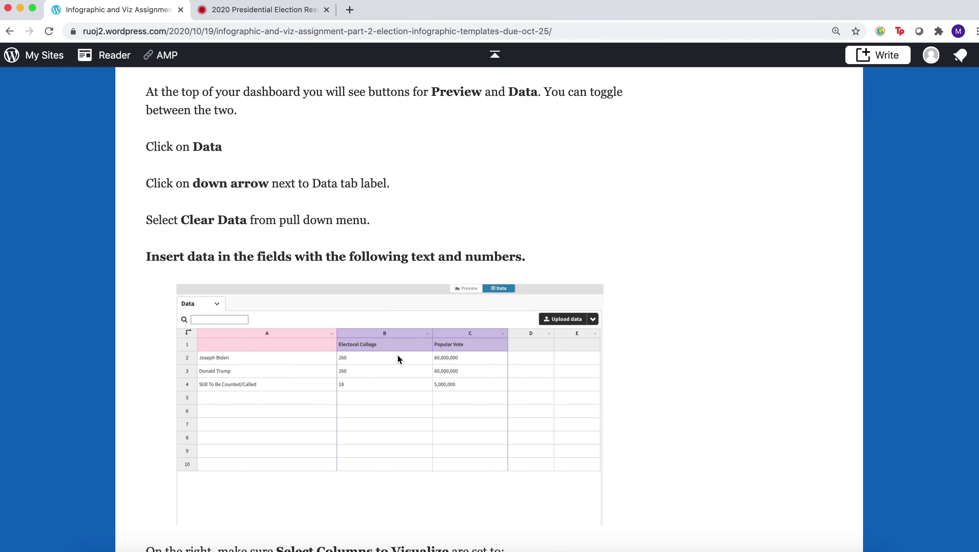
{"action": "left_click", "coordinate": [247, 12]}
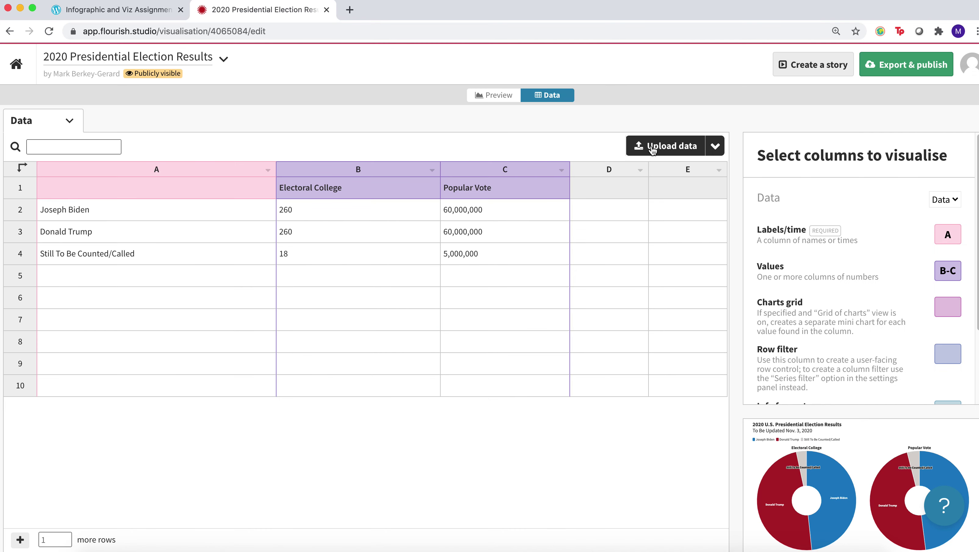
{"action": "left_click", "coordinate": [494, 97]}
{"action": "left_click", "coordinate": [544, 95]}
{"action": "left_click", "coordinate": [495, 98]}
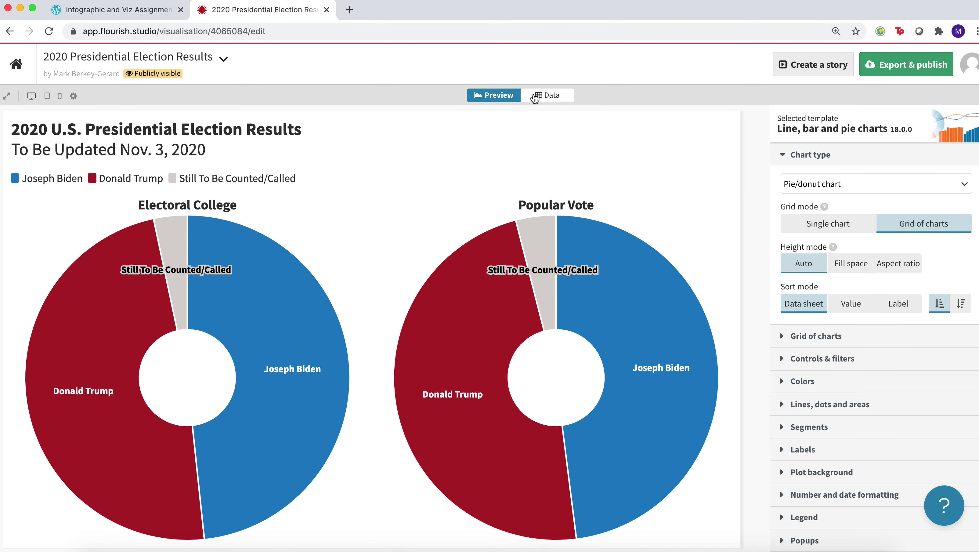
{"action": "left_click", "coordinate": [545, 95]}
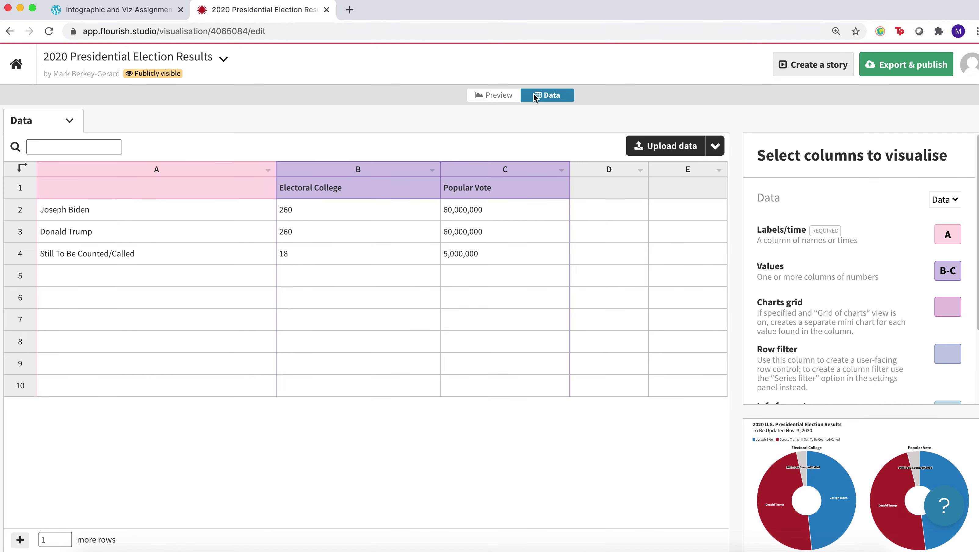
{"action": "left_click", "coordinate": [496, 97]}
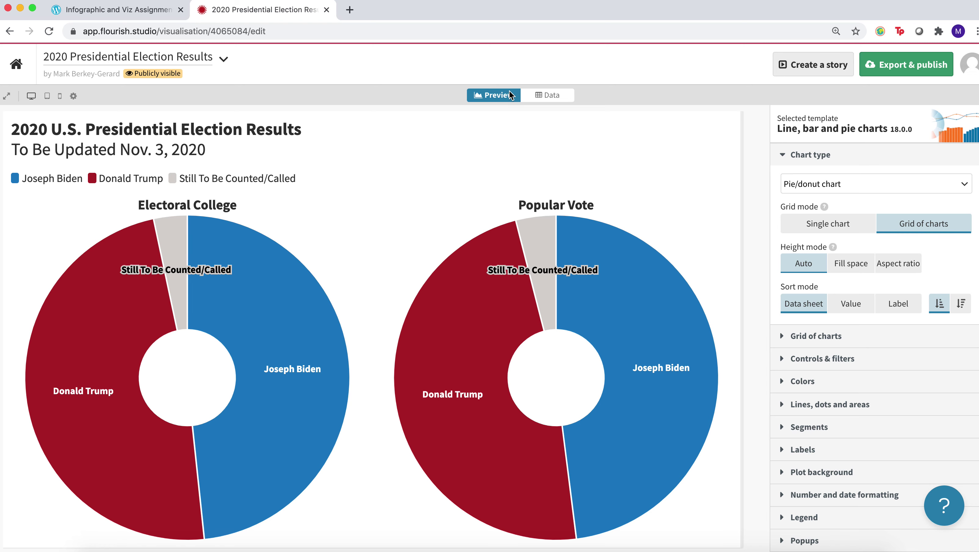
{"action": "left_click", "coordinate": [544, 96]}
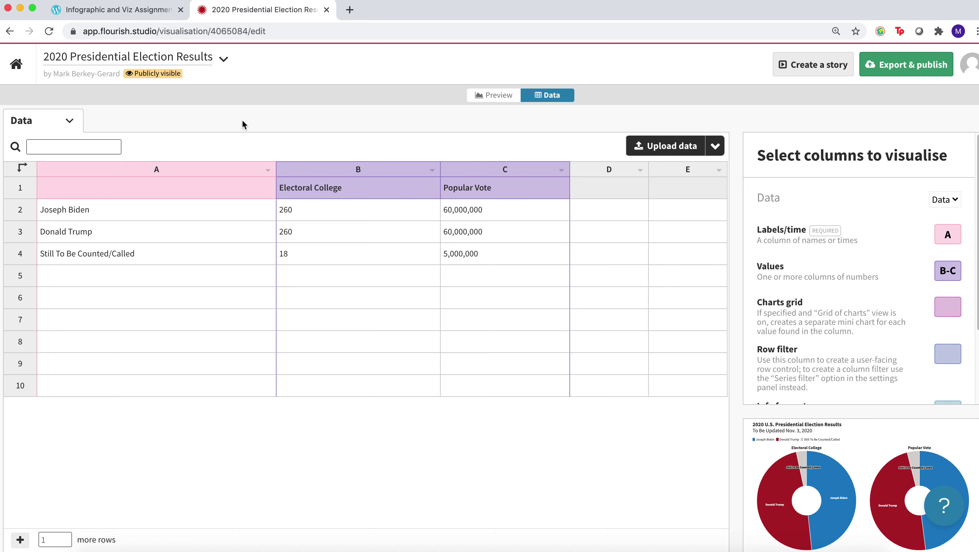
{"action": "left_click", "coordinate": [121, 13]}
Read the colour and header instruction steps, then view the two-donut chart preview in Flourish
{"action": "scroll", "coordinate": [381, 288], "scroll_direction": "down", "scroll_amount": 2}
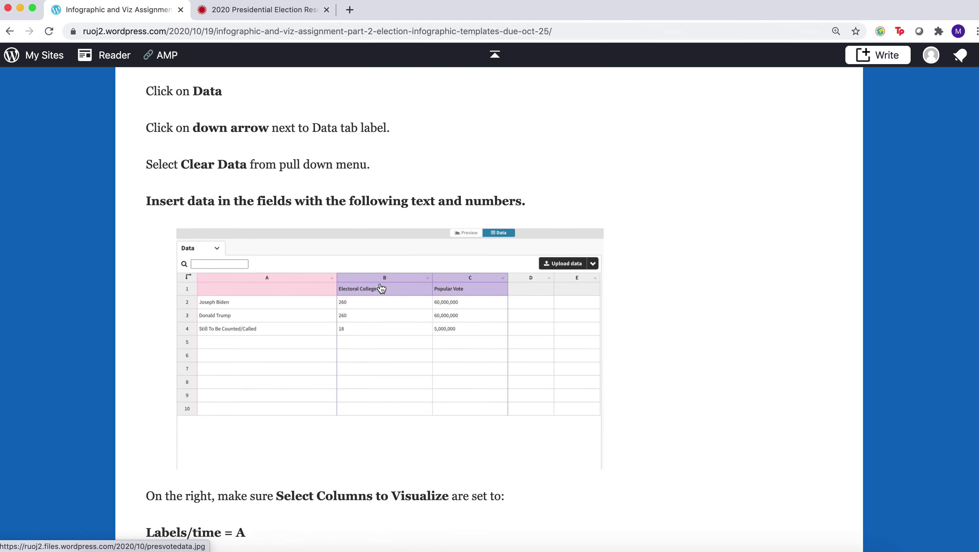
{"action": "scroll", "coordinate": [382, 288], "scroll_direction": "down", "scroll_amount": 7}
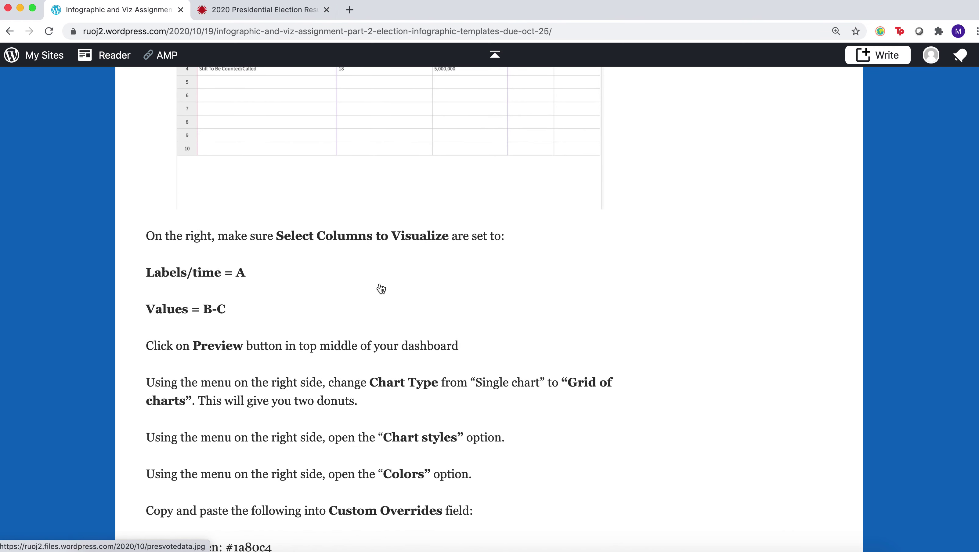
{"action": "scroll", "coordinate": [382, 288], "scroll_direction": "down", "scroll_amount": 4}
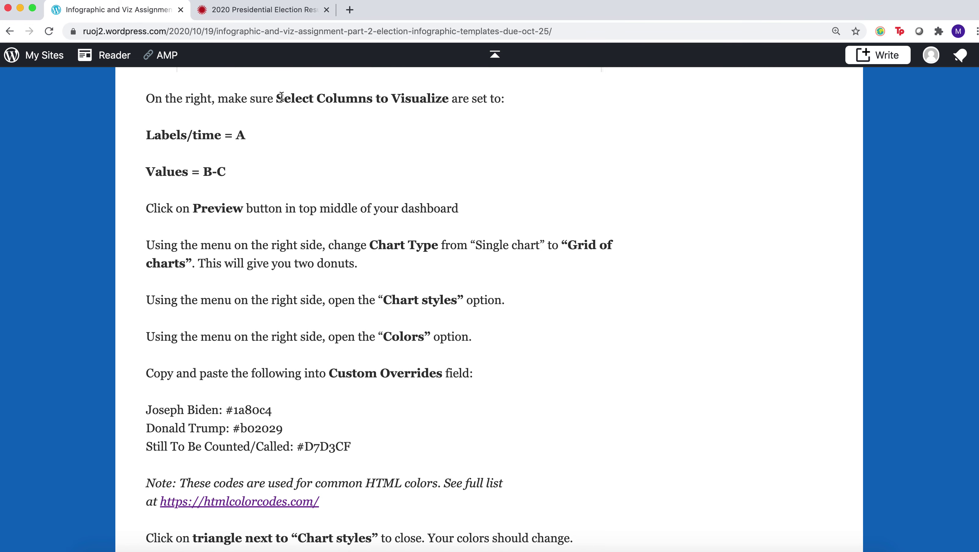
{"action": "left_click", "coordinate": [265, 18]}
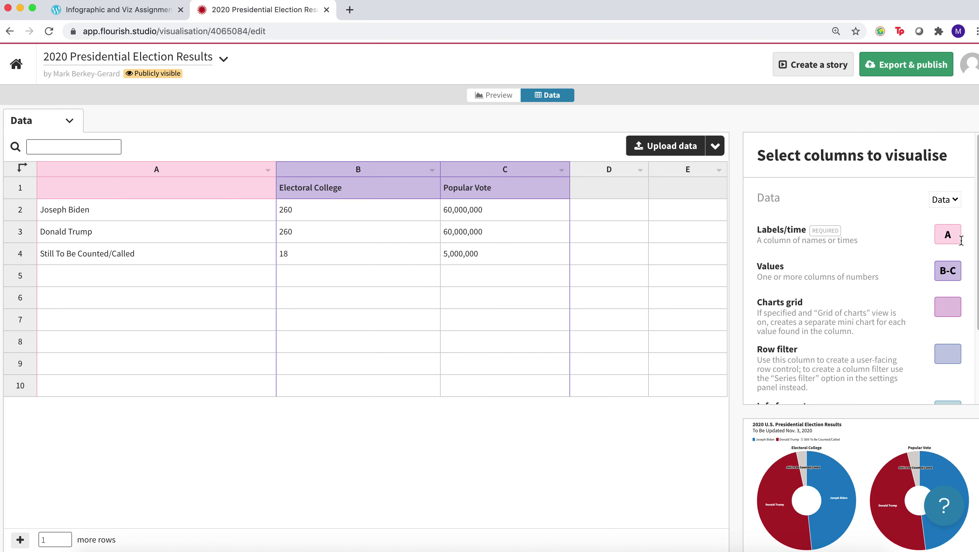
{"action": "left_click", "coordinate": [490, 96]}
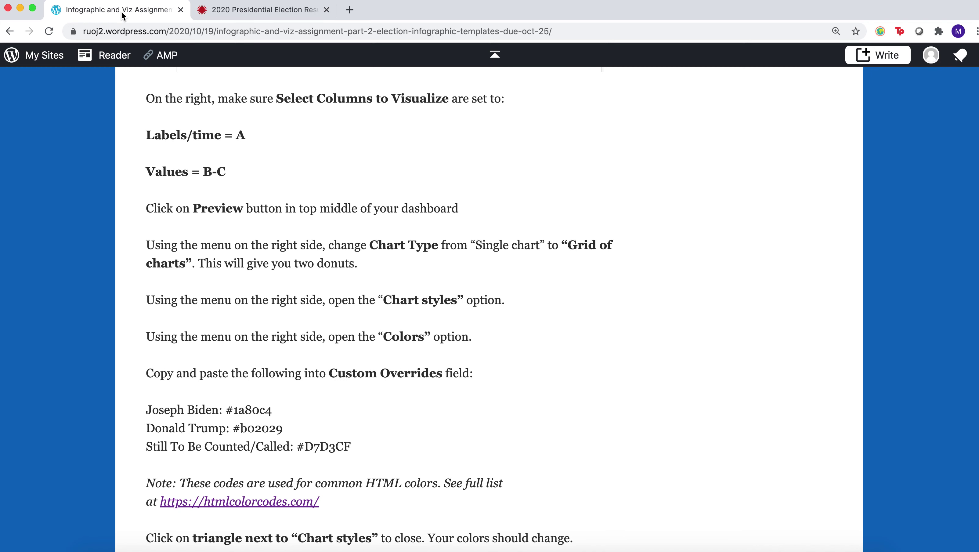
Read through the remaining instruction steps and return to the Flourish election chart
{"action": "left_click", "coordinate": [123, 12]}
{"action": "scroll", "coordinate": [403, 353], "scroll_direction": "down", "scroll_amount": 2}
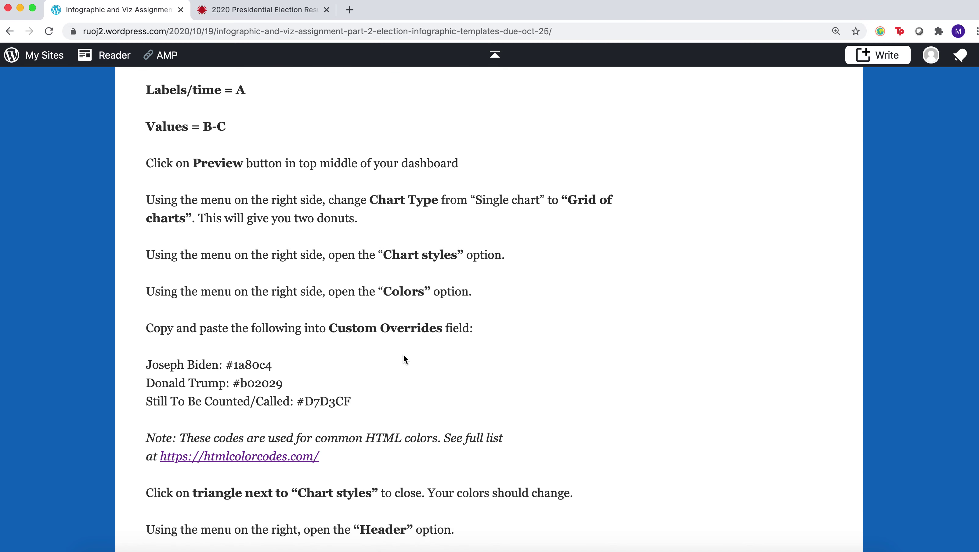
{"action": "scroll", "coordinate": [403, 359], "scroll_direction": "down", "scroll_amount": 1}
{"action": "scroll", "coordinate": [403, 359], "scroll_direction": "down", "scroll_amount": 1}
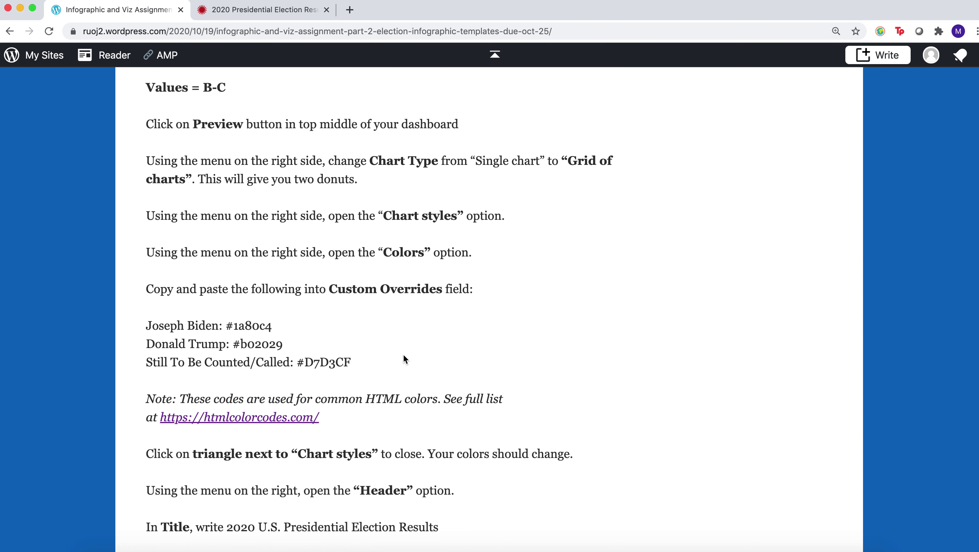
{"action": "scroll", "coordinate": [402, 358], "scroll_direction": "down", "scroll_amount": 1}
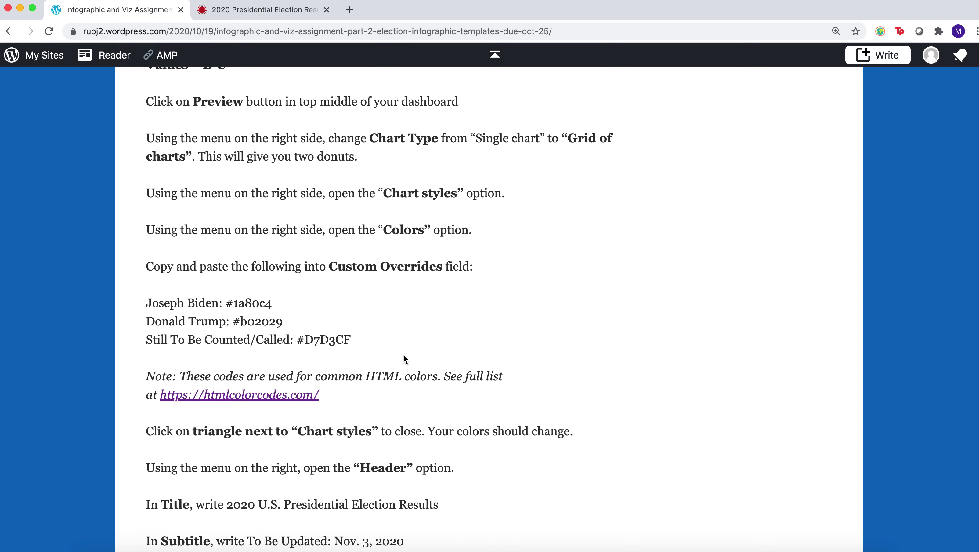
{"action": "left_click", "coordinate": [254, 11]}
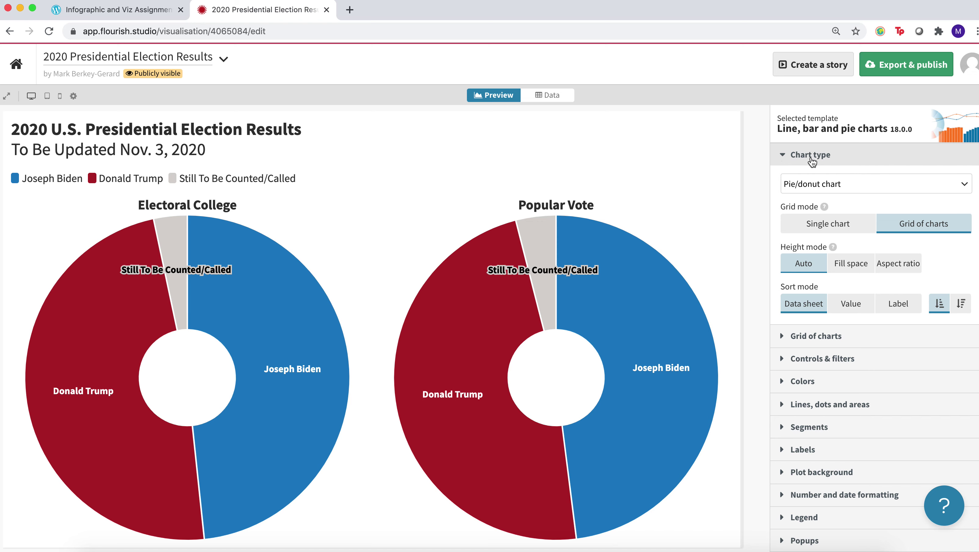
Toggle the grid between one donut and separate Electoral College and Popular Vote donuts, ending on two
{"action": "left_click", "coordinate": [849, 224]}
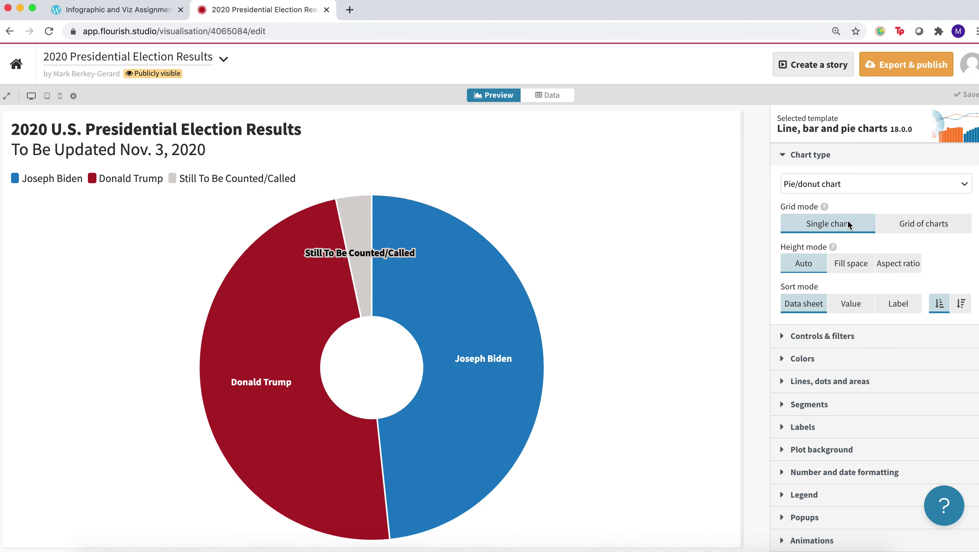
{"action": "left_click", "coordinate": [916, 226]}
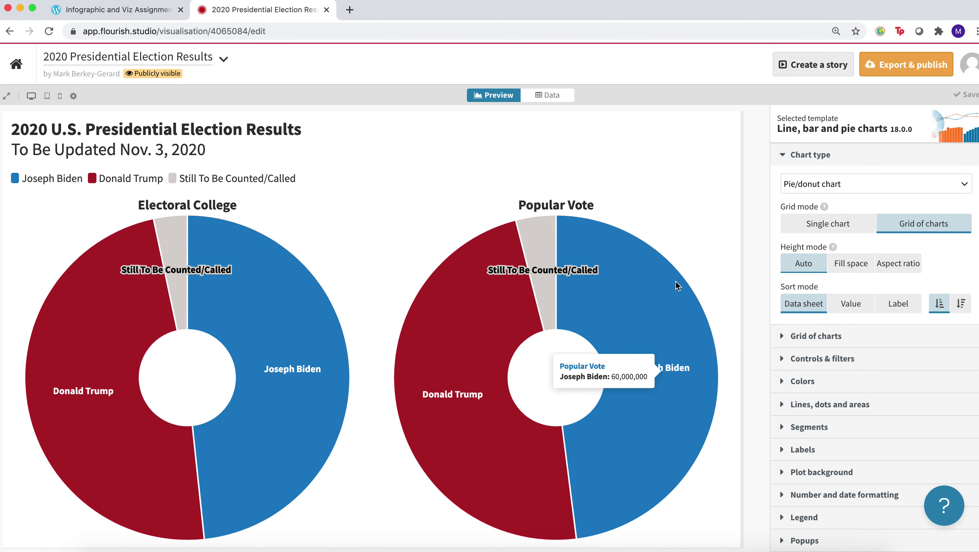
{"action": "left_click", "coordinate": [815, 228]}
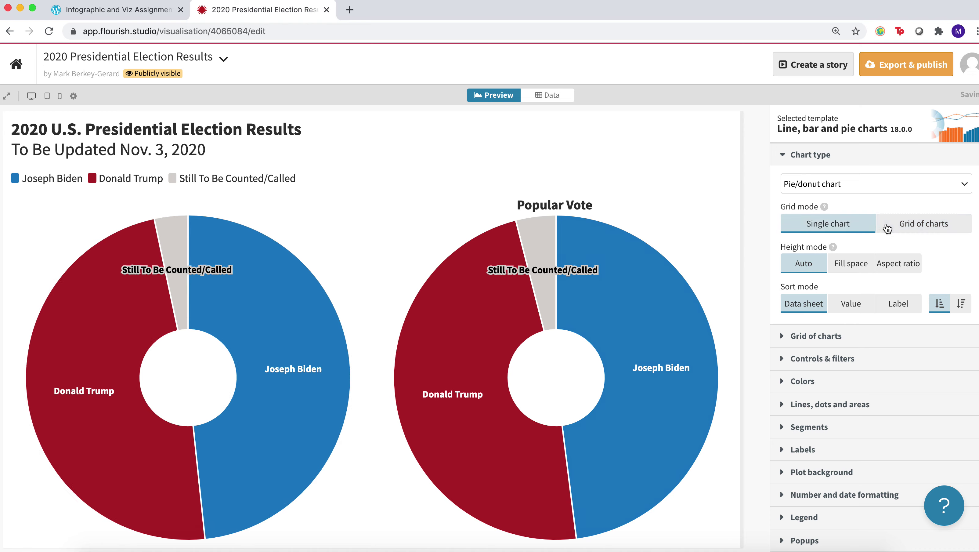
{"action": "left_click", "coordinate": [899, 227]}
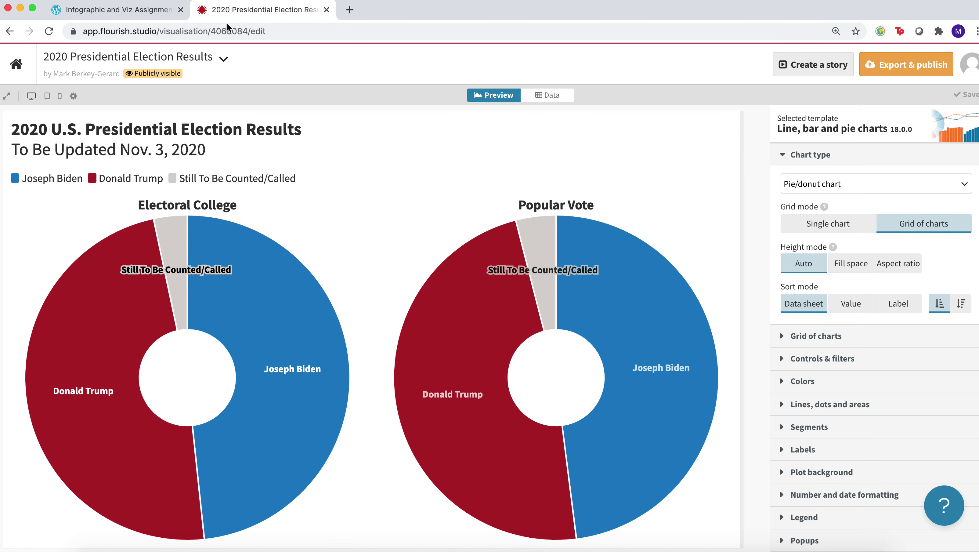
{"action": "left_click", "coordinate": [151, 11]}
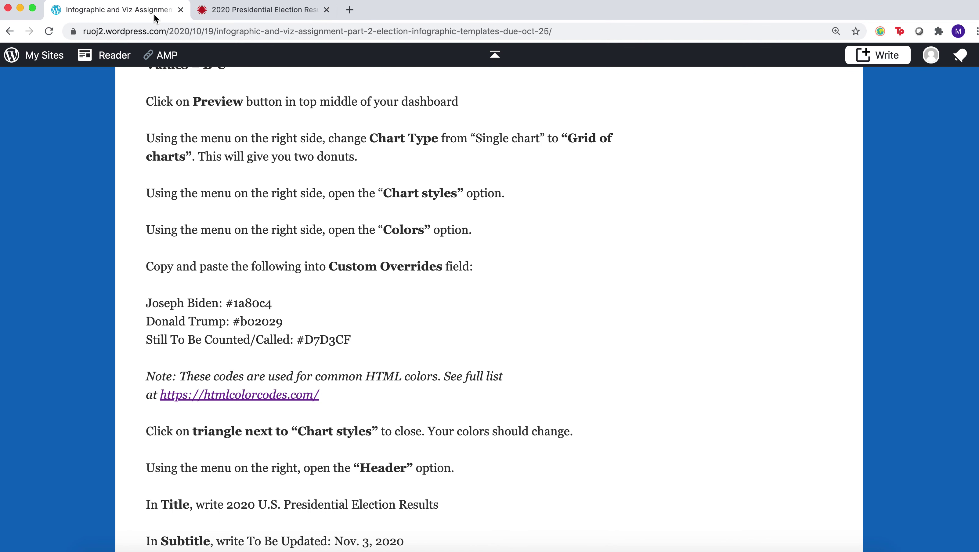
{"action": "left_click", "coordinate": [260, 10]}
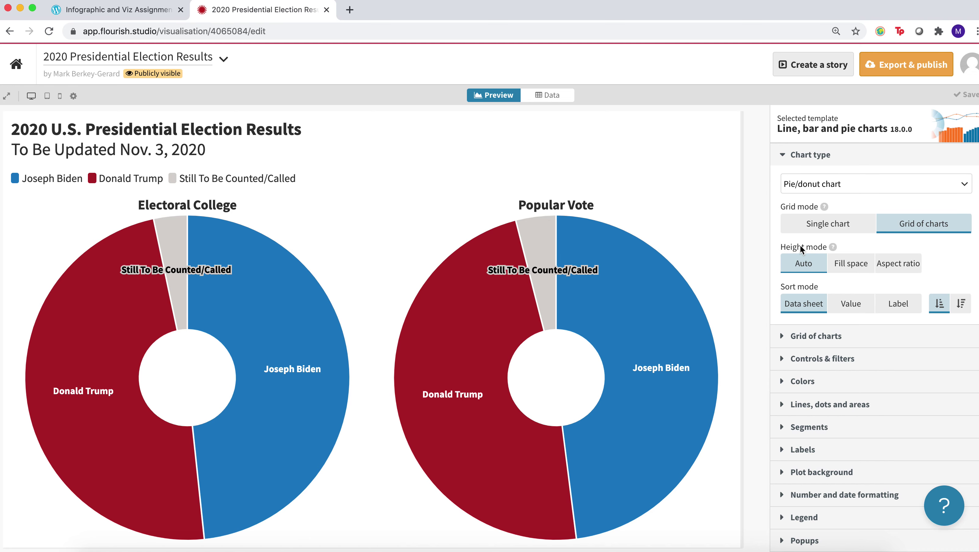
Collapse Chart type and show the Colors overrides: Biden #1a80c4, Trump #b02029
{"action": "left_click", "coordinate": [785, 155]}
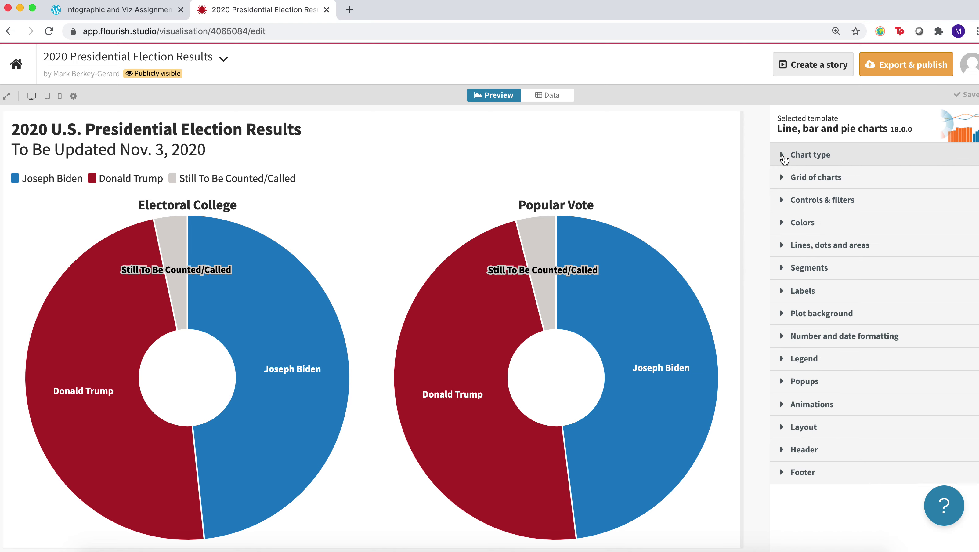
{"action": "left_click", "coordinate": [784, 156]}
{"action": "left_click", "coordinate": [784, 157]}
{"action": "left_click", "coordinate": [783, 227]}
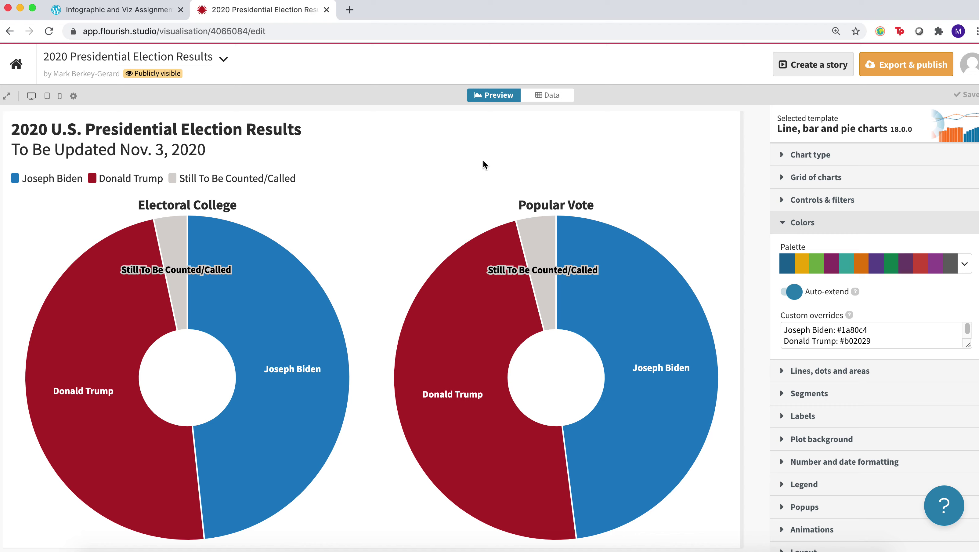
Find the custom colour codes in the instructions and follow the htmlcolorcodes.com link
{"action": "left_click", "coordinate": [149, 11]}
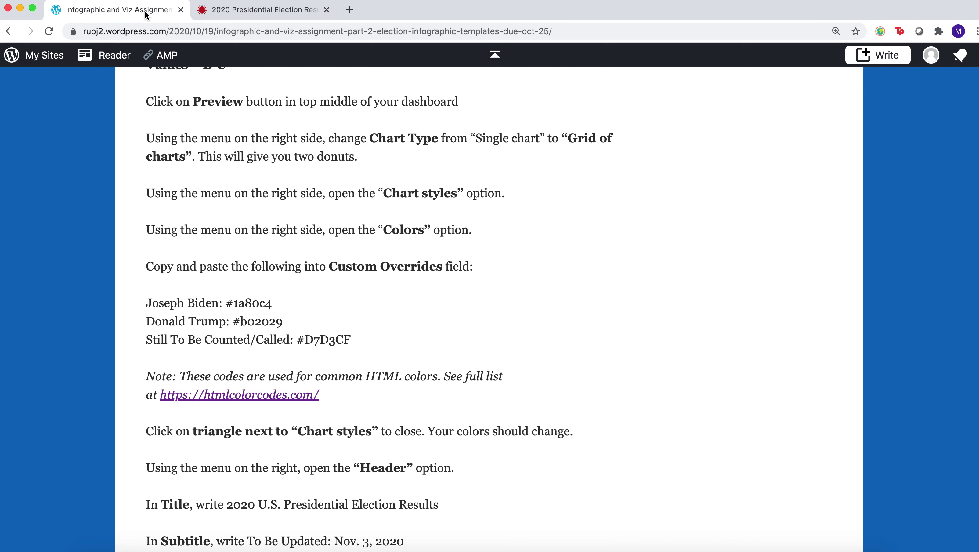
{"action": "scroll", "coordinate": [412, 318], "scroll_direction": "down", "scroll_amount": 3}
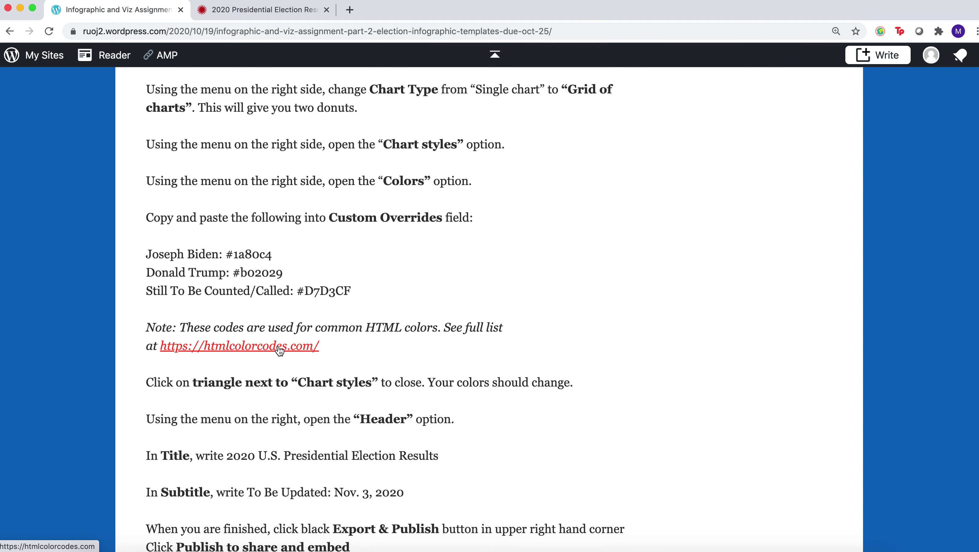
{"action": "left_click", "coordinate": [279, 350]}
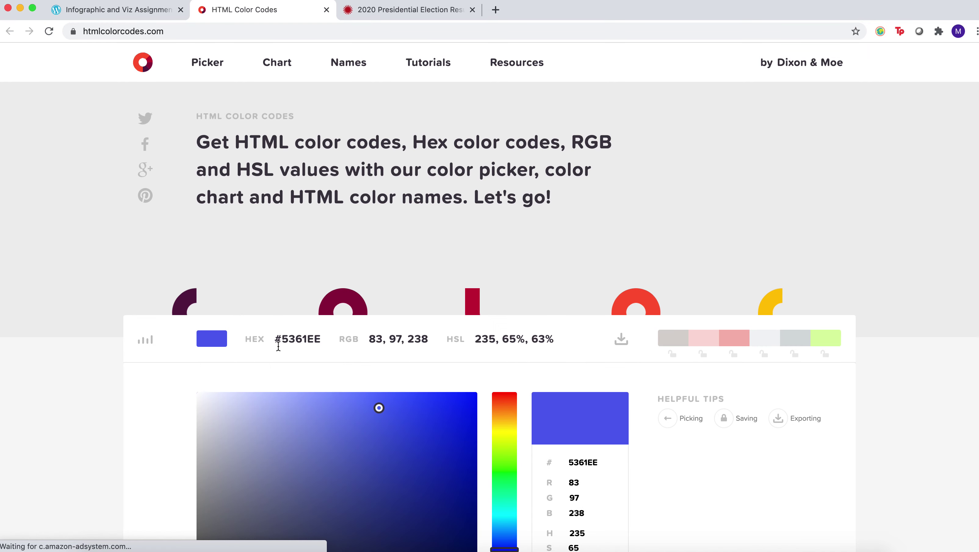
Sample several blue shades in the HTML Color Codes picker, settling on #1024EC, then return to the instructions
{"action": "scroll", "coordinate": [92, 340], "scroll_direction": "down", "scroll_amount": 4}
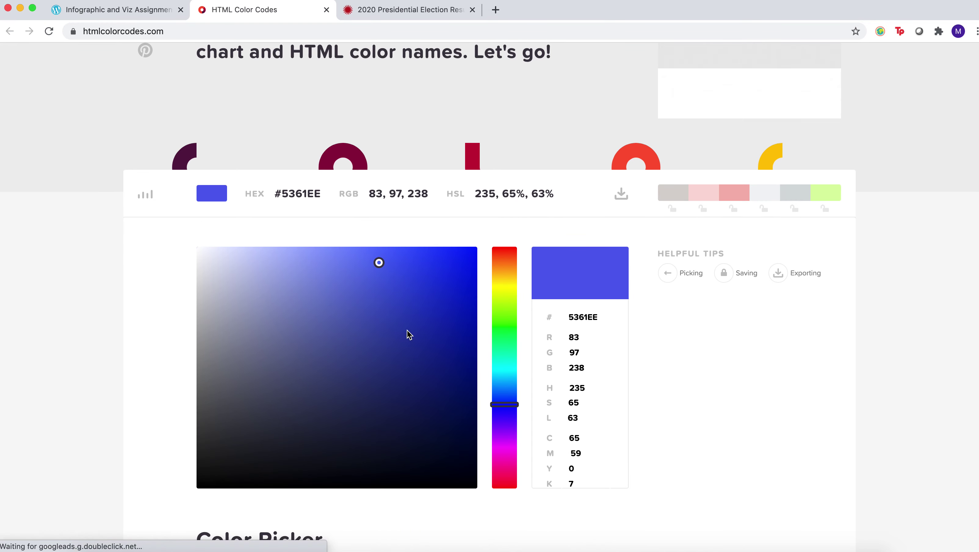
{"action": "left_click", "coordinate": [449, 263]}
{"action": "left_click", "coordinate": [454, 300]}
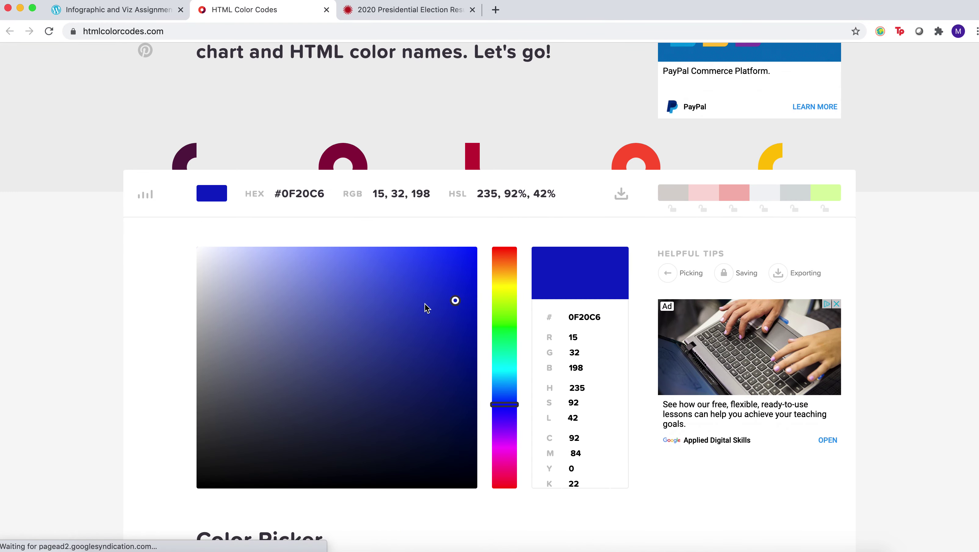
{"action": "left_click", "coordinate": [350, 282]}
{"action": "left_click", "coordinate": [393, 265]}
{"action": "left_click", "coordinate": [458, 265]}
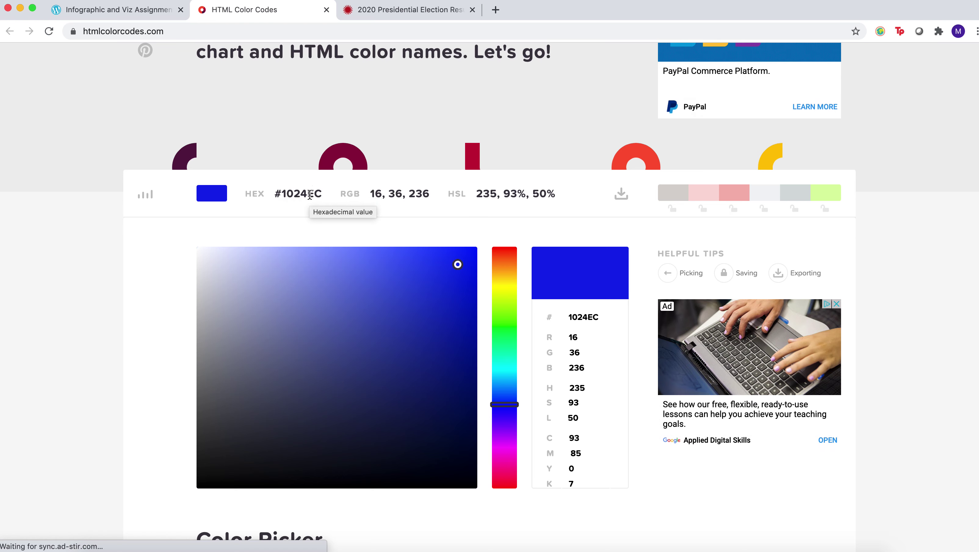
{"action": "left_click", "coordinate": [123, 12]}
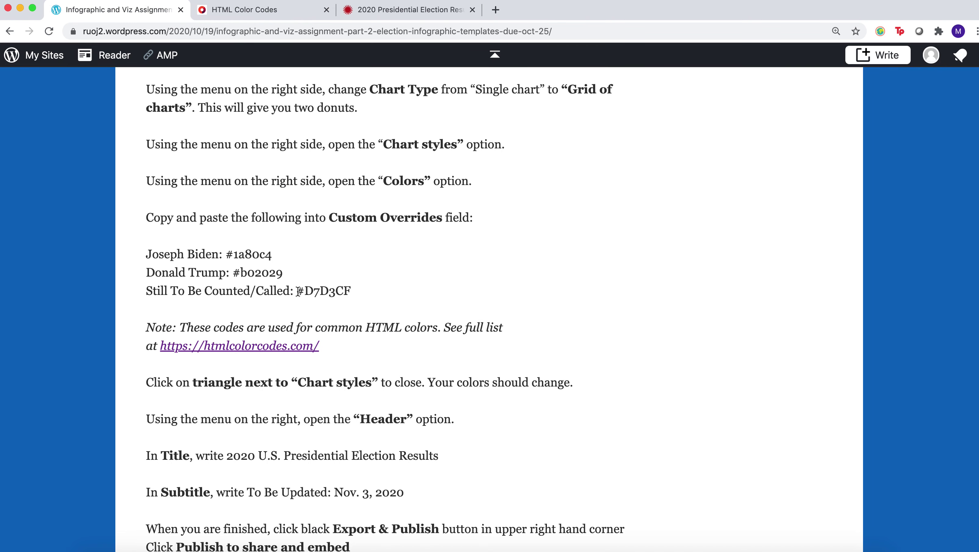
Collapse Flourish's Colors section, keeping the overrides, and check the next instruction step
{"action": "left_click", "coordinate": [367, 10]}
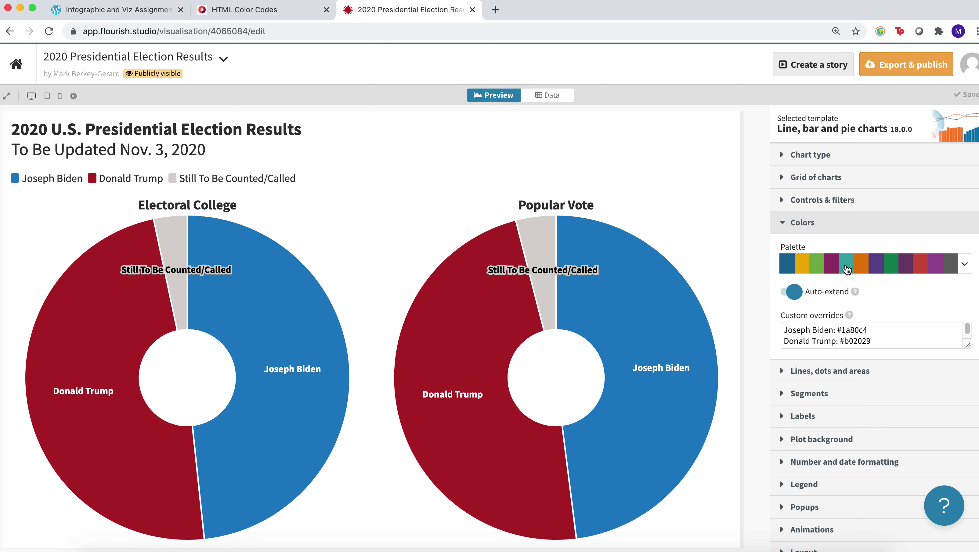
{"action": "left_click", "coordinate": [785, 225]}
{"action": "left_click", "coordinate": [785, 225]}
{"action": "left_click", "coordinate": [784, 226]}
{"action": "left_click", "coordinate": [783, 226]}
{"action": "left_click", "coordinate": [783, 227]}
{"action": "left_click", "coordinate": [141, 13]}
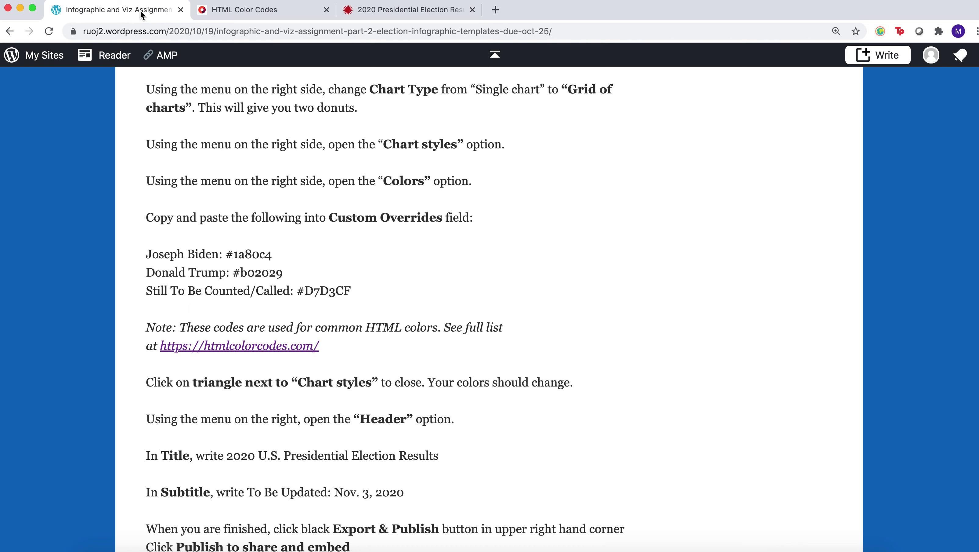
{"action": "scroll", "coordinate": [403, 304], "scroll_direction": "down", "scroll_amount": 4}
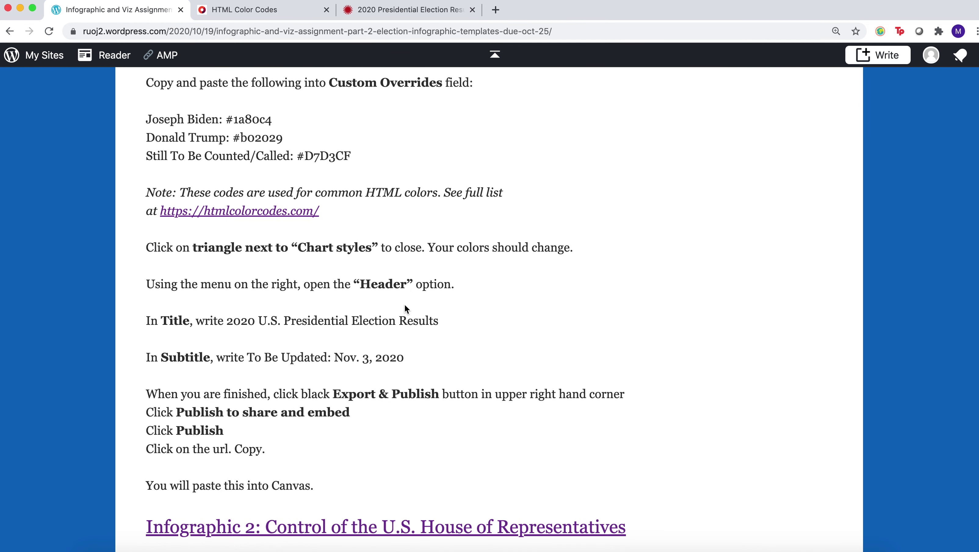
{"action": "left_click", "coordinate": [377, 10]}
Expand Header to show Title '2020 U.S. Presidential Election Results' and Subtitle 'To Be Updated Nov. 3, 2020'
{"action": "left_click", "coordinate": [781, 453]}
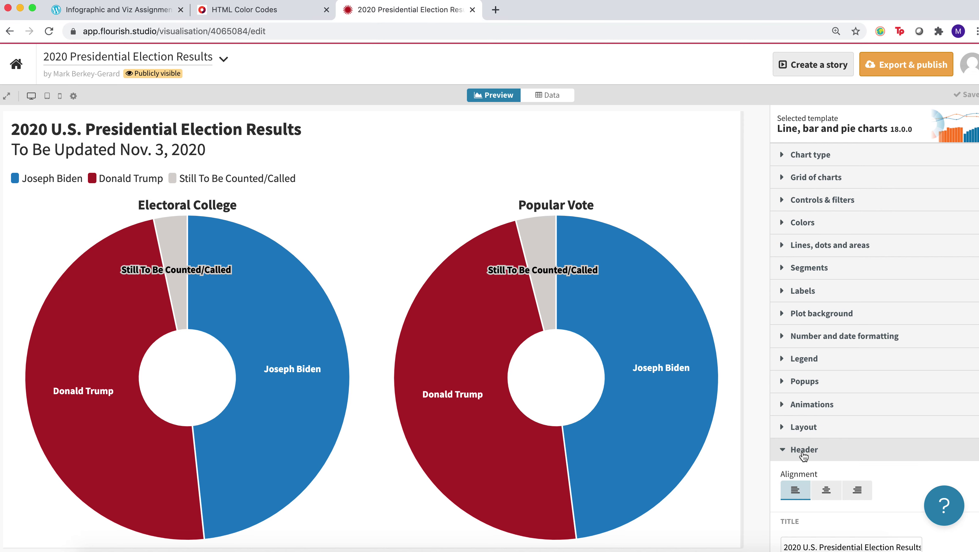
{"action": "scroll", "coordinate": [880, 472], "scroll_direction": "down", "scroll_amount": 5}
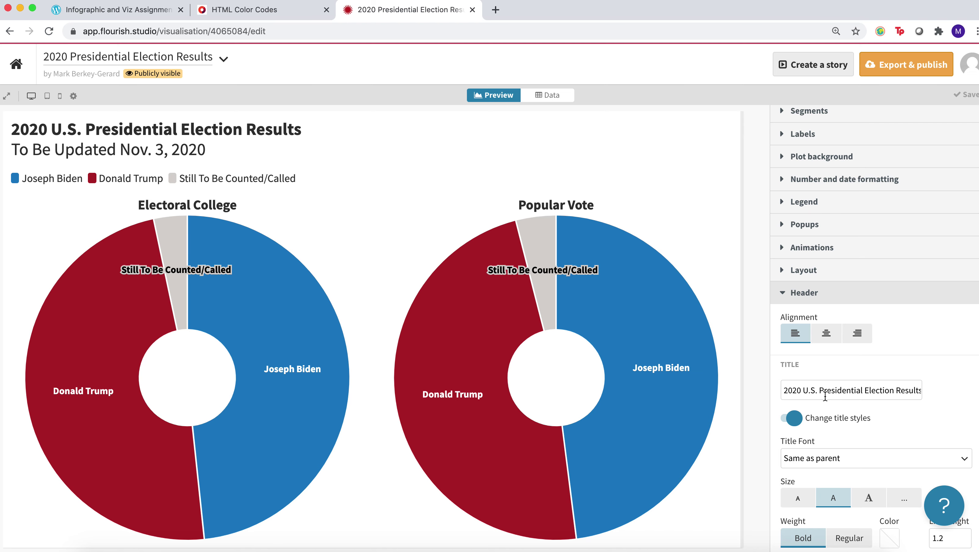
{"action": "scroll", "coordinate": [824, 395], "scroll_direction": "down", "scroll_amount": 6}
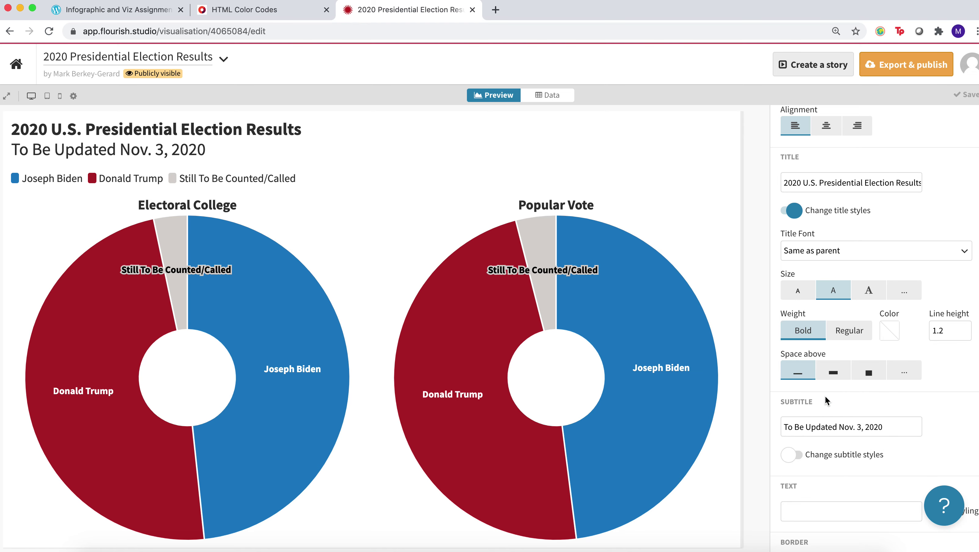
{"action": "scroll", "coordinate": [824, 395], "scroll_direction": "down", "scroll_amount": 1}
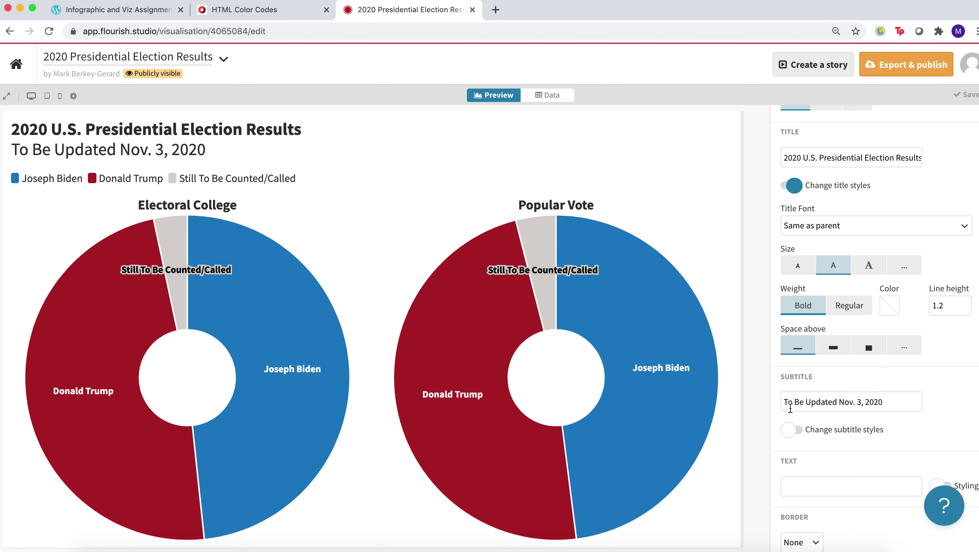
{"action": "scroll", "coordinate": [790, 408], "scroll_direction": "down", "scroll_amount": 1}
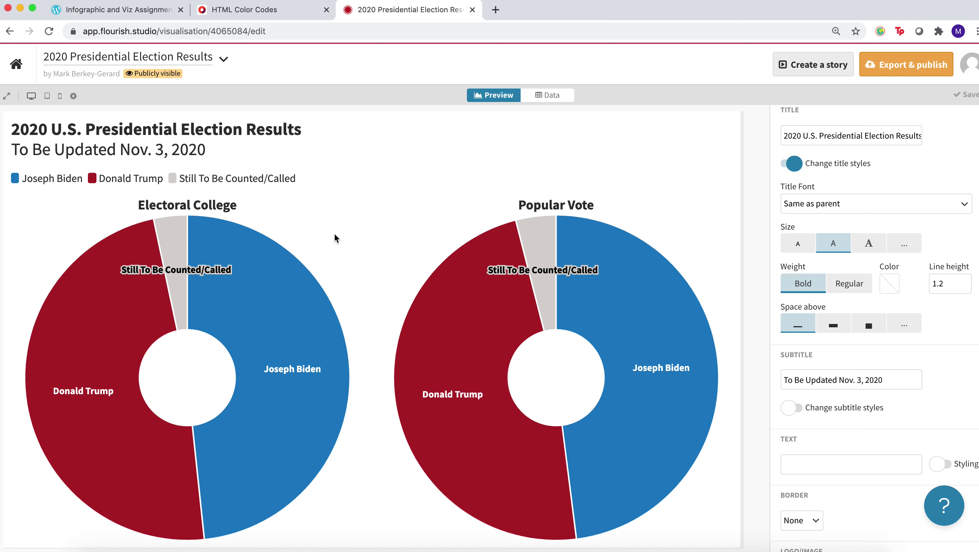
{"action": "mouse_move", "coordinate": [207, 233]}
{"action": "mouse_move", "coordinate": [245, 308]}
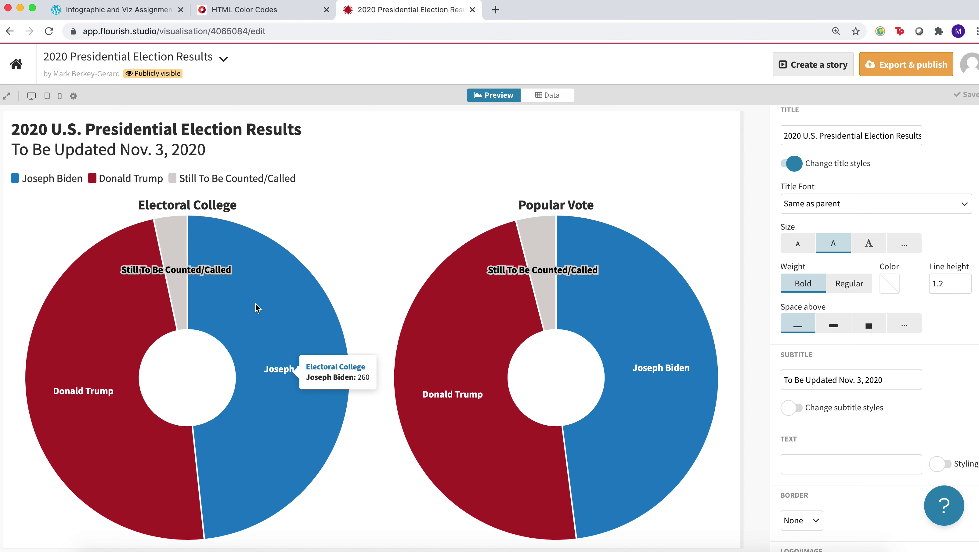
{"action": "mouse_move", "coordinate": [463, 311]}
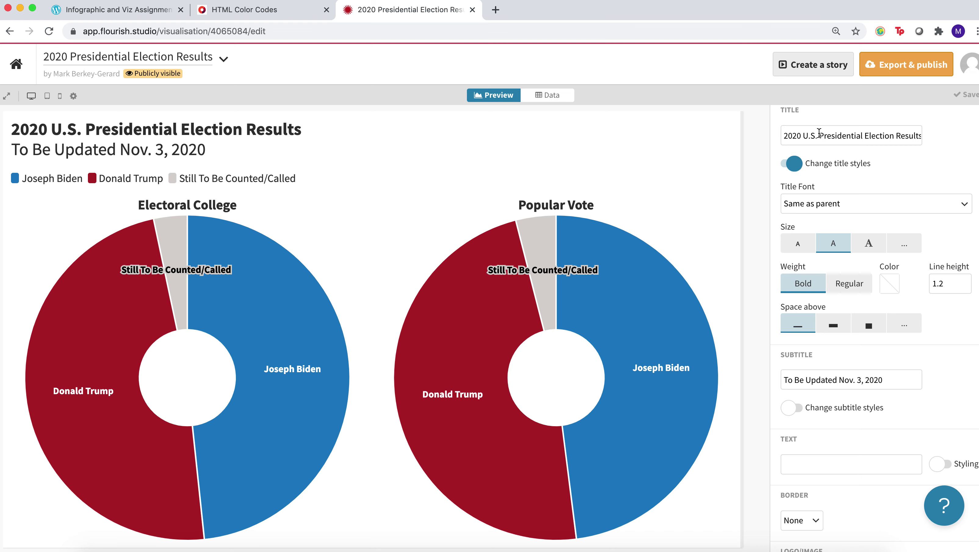
Bring up the Export & publish panel with embed code and HTML or image download options
{"action": "left_click", "coordinate": [891, 67]}
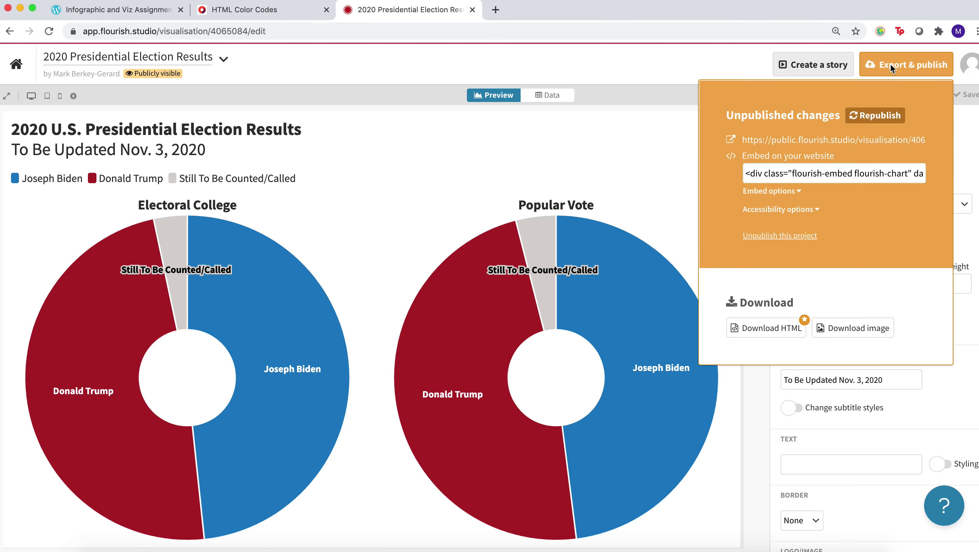